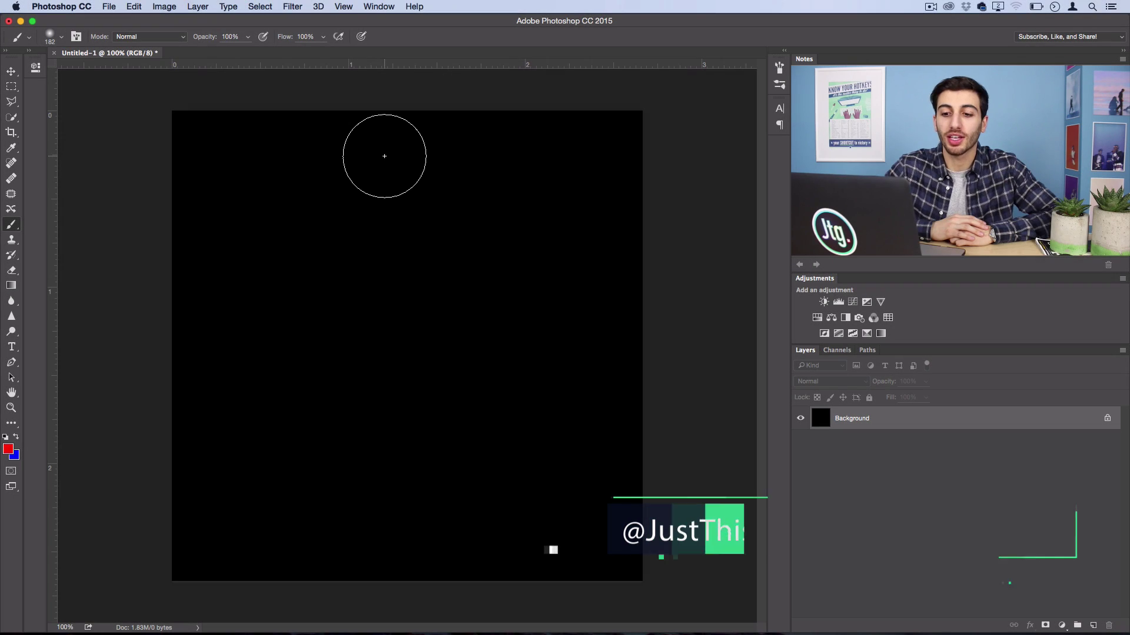
Step: Switch to the Move tool, then back to the Brush tool with B
click(11, 70)
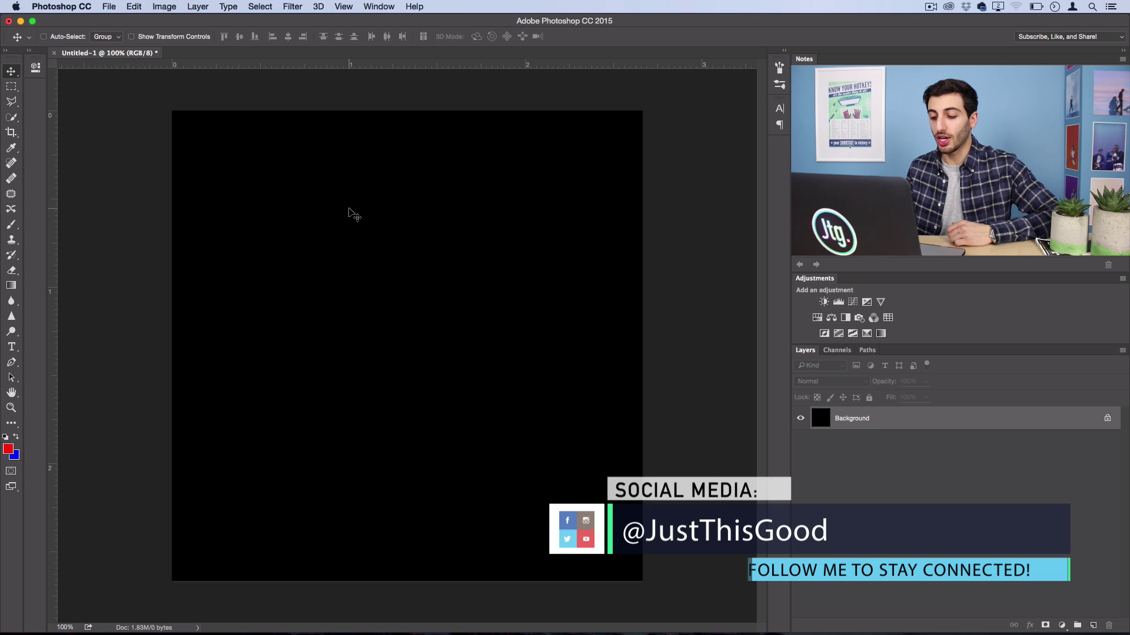
key(b)
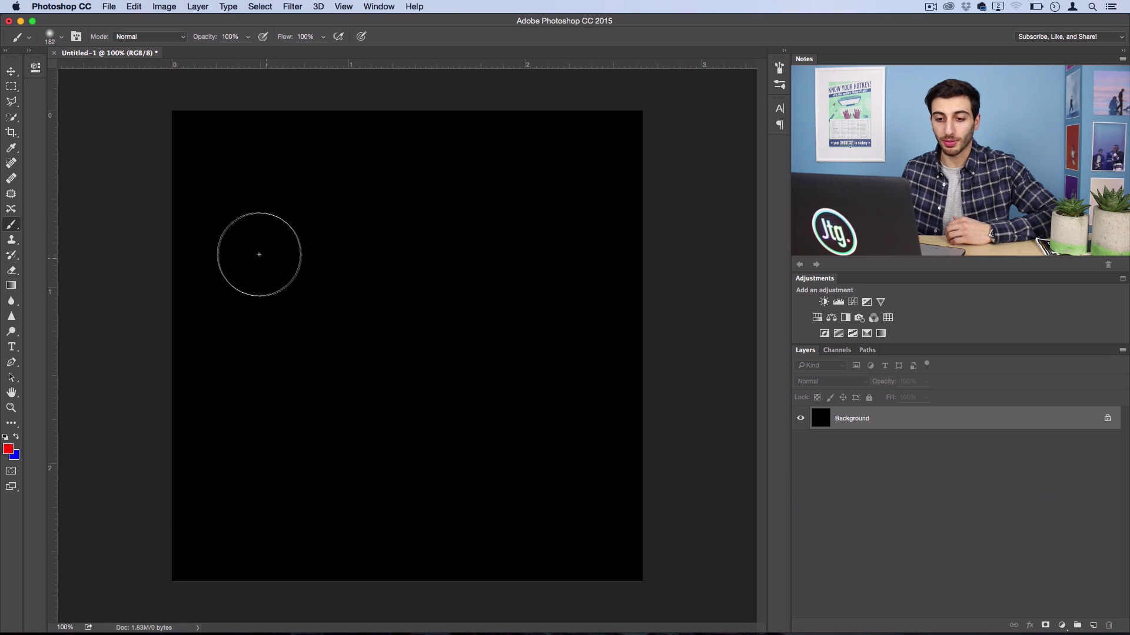
Step: Confirm red as the foreground colour and paint two soft red strokes across the canvas
click(8, 449)
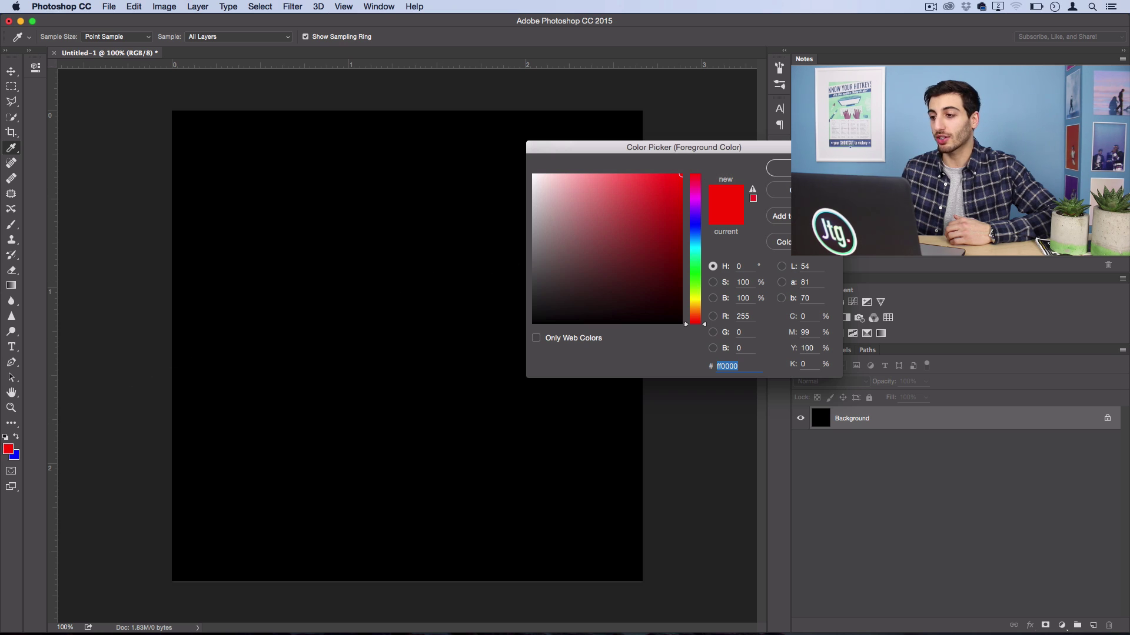
key(Return)
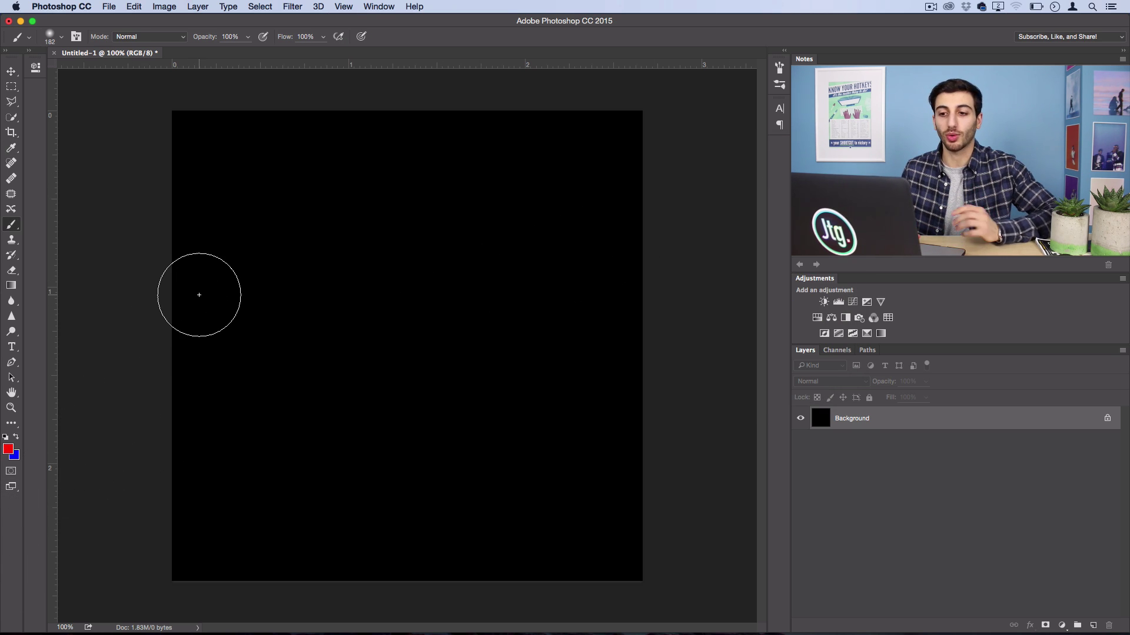
mouse_move(214, 206)
mouse_down()
mouse_move(530, 205)
mouse_move(237, 243)
mouse_move(575, 202)
mouse_up()
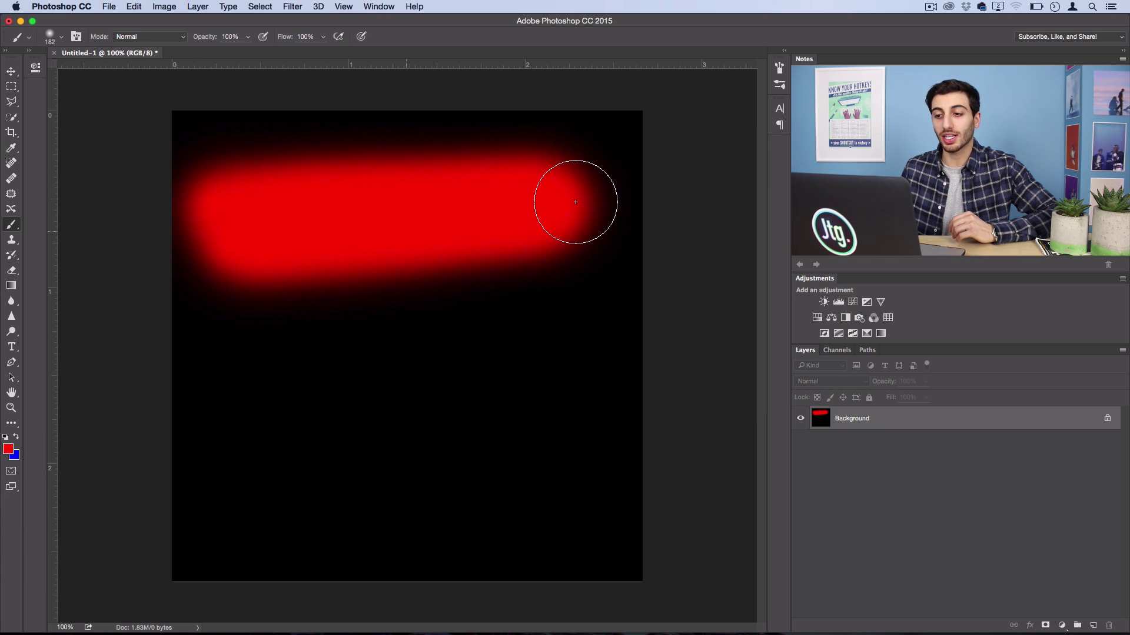
mouse_move(353, 283)
mouse_down()
mouse_move(308, 281)
mouse_move(589, 453)
mouse_up()
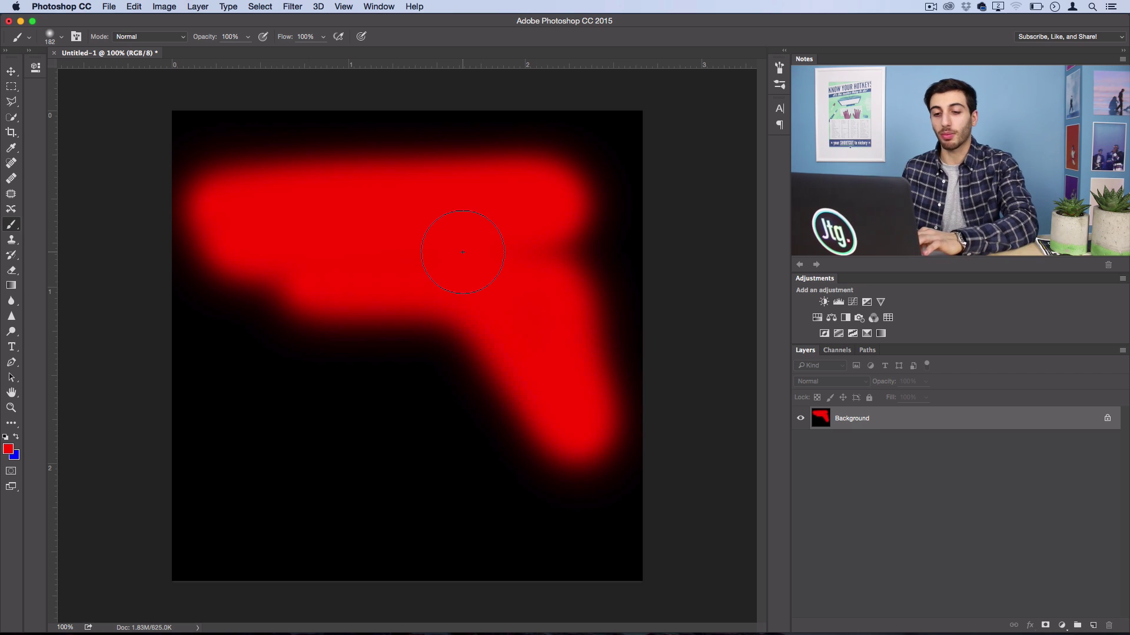
Step: Paint alternating blue and red soft strokes toward the lower right, swapping colours with X
key(x)
mouse_move(250, 208)
mouse_down()
mouse_move(479, 259)
mouse_move(297, 227)
mouse_move(443, 292)
mouse_up()
key(x)
mouse_move(277, 268)
mouse_down()
mouse_move(497, 320)
mouse_move(517, 356)
mouse_up()
key(x)
drag(288, 333, 596, 440)
key(x)
drag(300, 383, 612, 449)
key(x)
drag(309, 427, 622, 497)
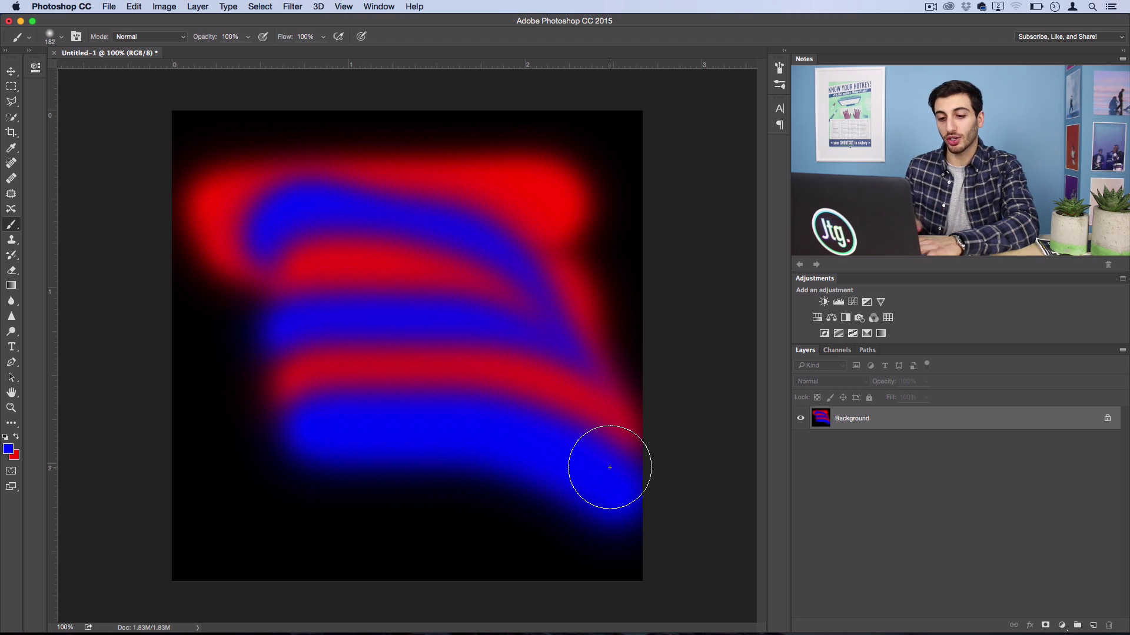
Step: Reset to default black and white, then paint black strokes across the colour bands
key(d)
drag(262, 226, 451, 507)
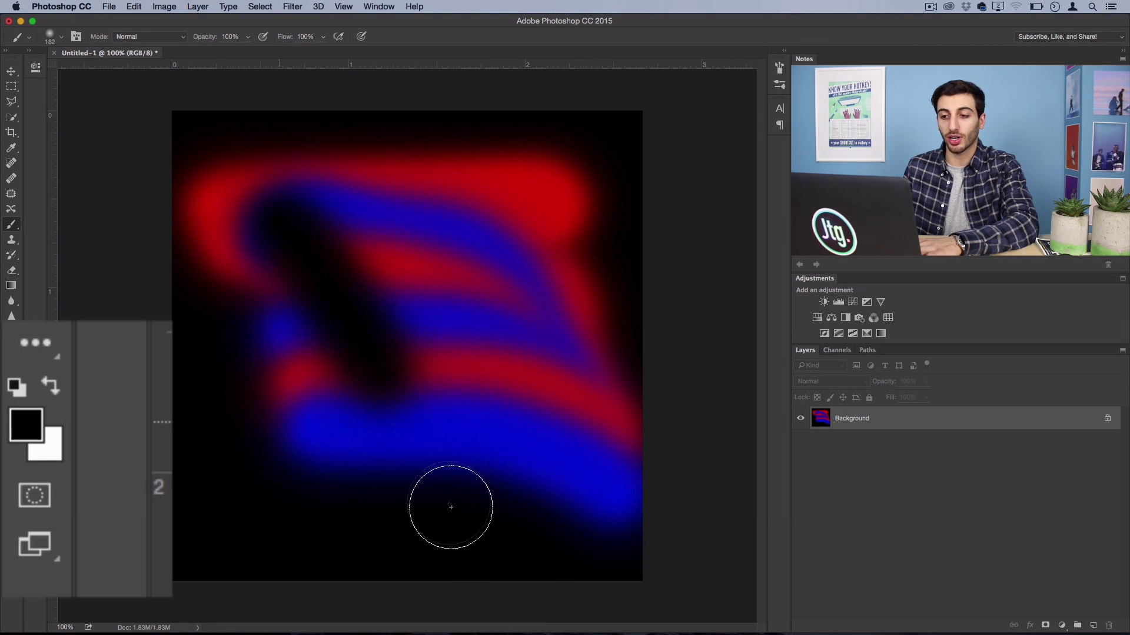
mouse_move(265, 141)
mouse_down()
mouse_move(403, 361)
mouse_move(409, 235)
mouse_up()
Step: Paint a white diagonal streak, then reset default colours and demo the swap icon
key(x)
mouse_move(405, 156)
mouse_down()
mouse_move(513, 452)
mouse_move(391, 252)
mouse_up()
key(d)
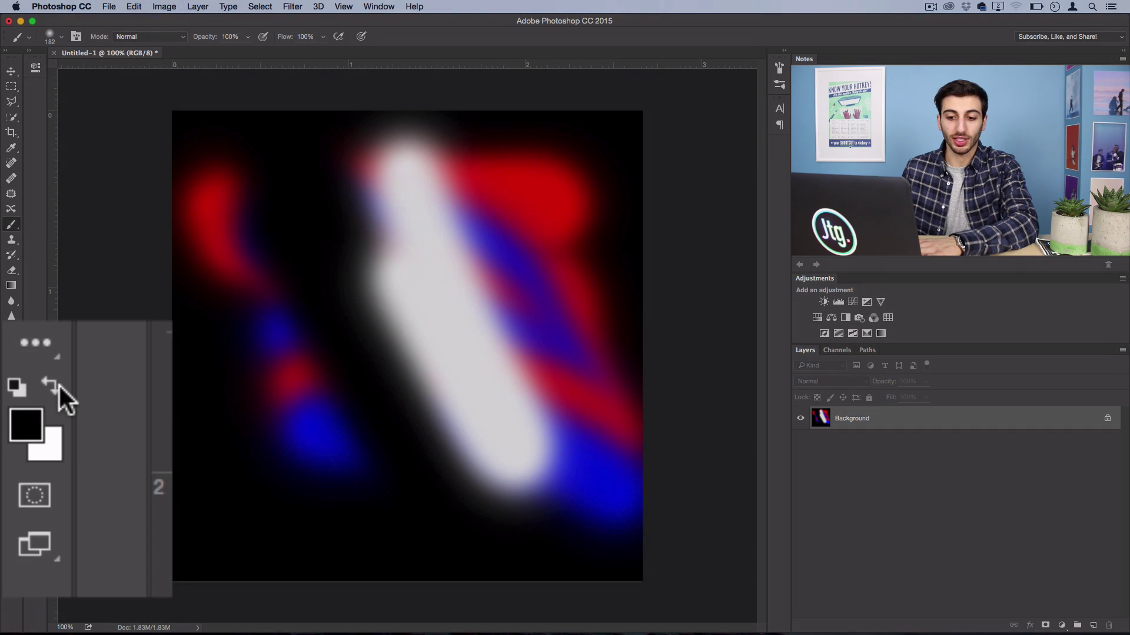
double_click(18, 436)
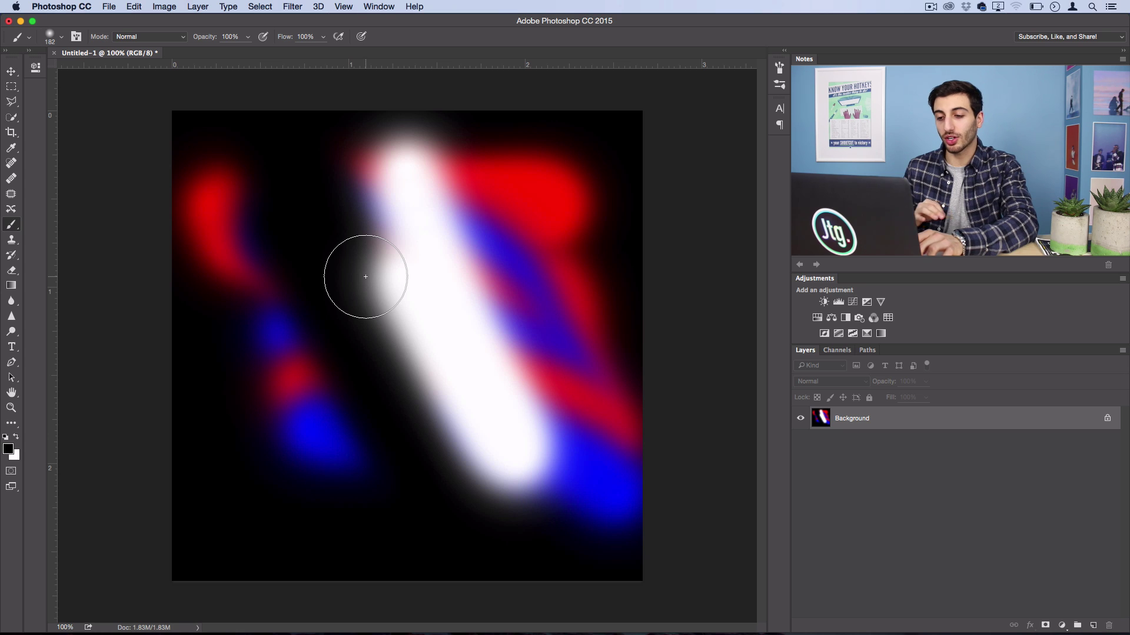
Step: Using the Caps Lock precise crosshair, paint black over the middle and lower white streak
key(Caps_Lock)
mouse_move(407, 269)
mouse_down()
mouse_move(400, 327)
mouse_move(486, 313)
mouse_up()
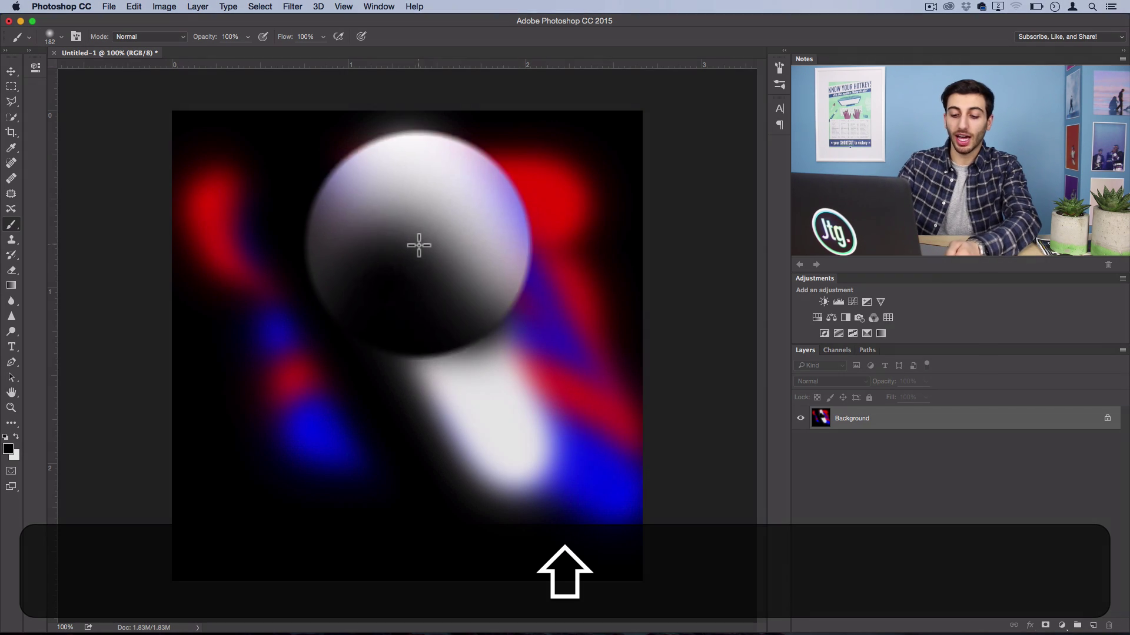
key(Caps_Lock)
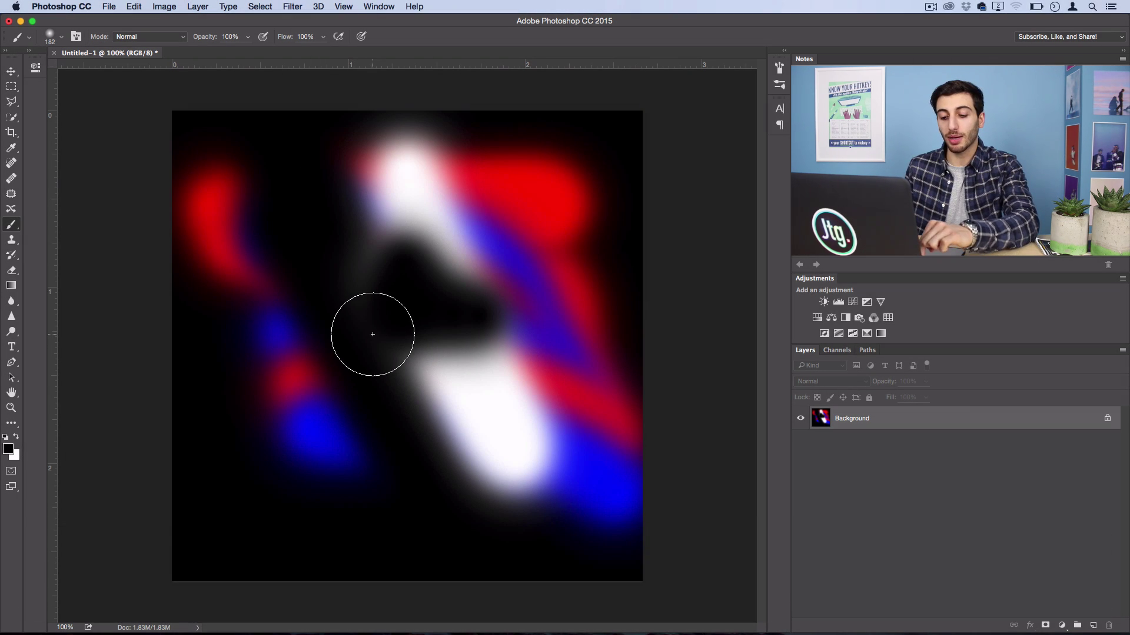
key(Caps_Lock)
mouse_move(372, 333)
mouse_down()
mouse_move(455, 365)
mouse_move(405, 216)
mouse_move(439, 279)
mouse_move(413, 263)
mouse_up()
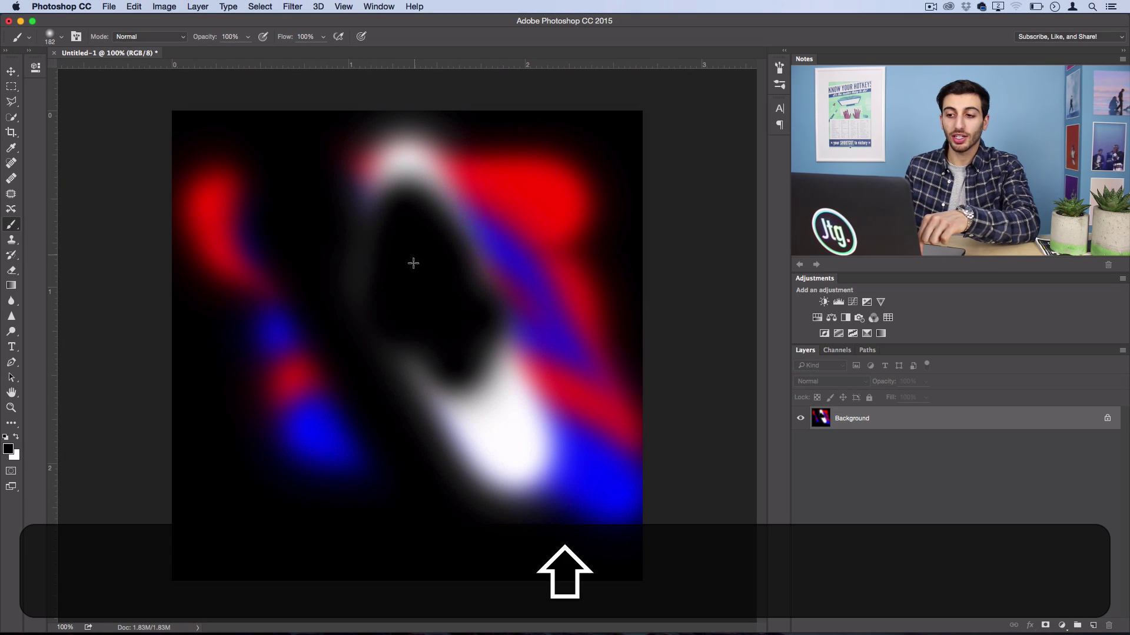
Step: Add three black dabs on the blue and white streaks
click(517, 232)
click(516, 336)
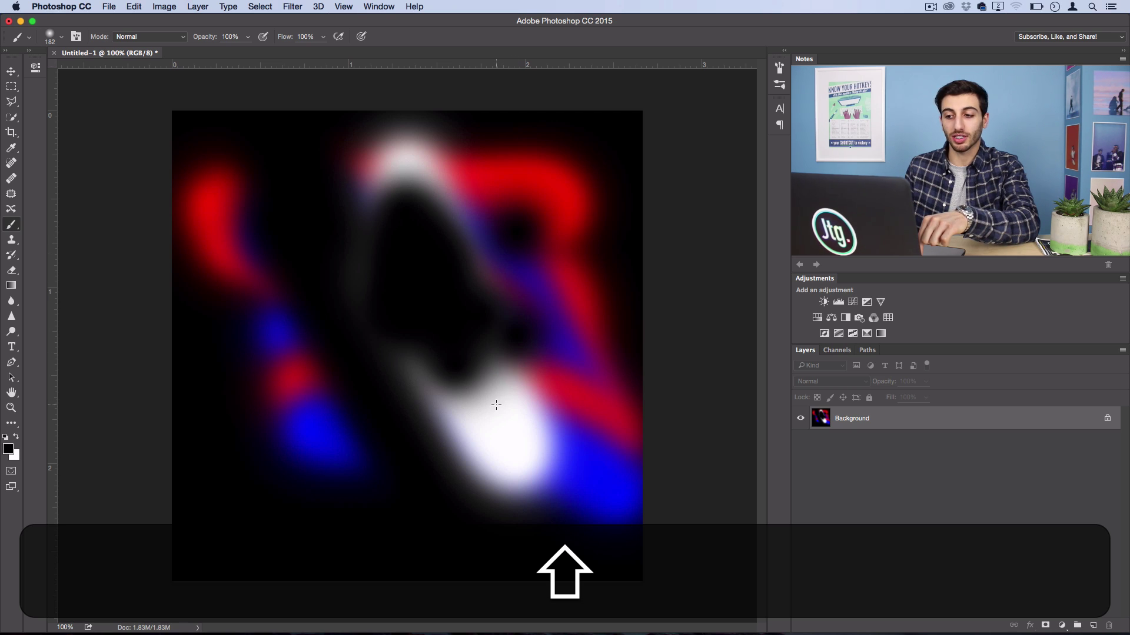
click(496, 406)
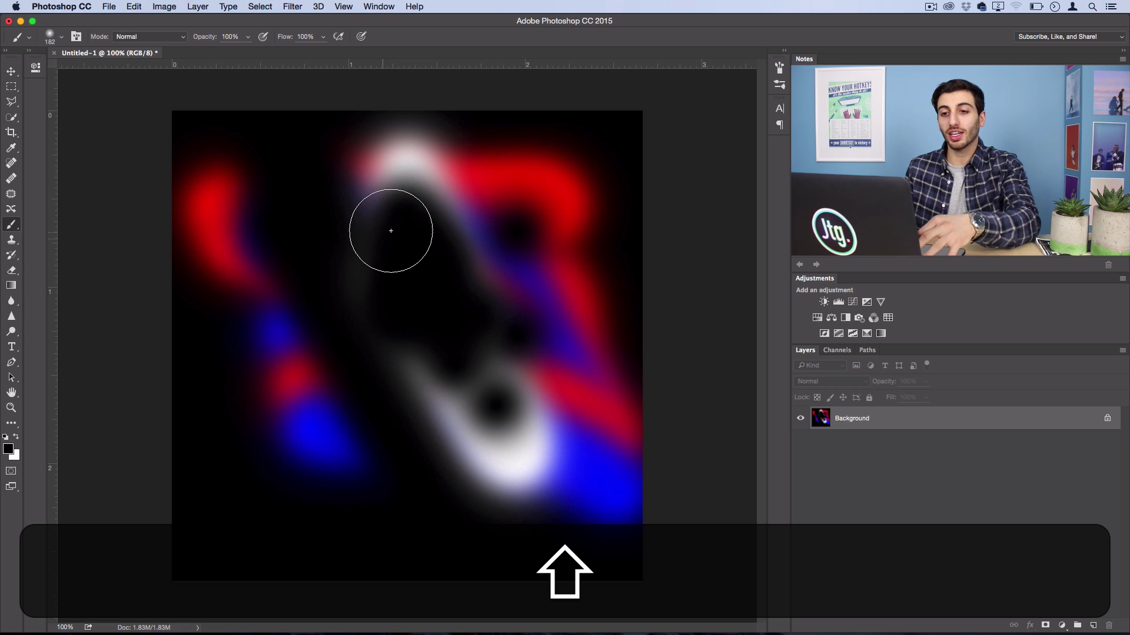
Step: In Preferences > Cursors, set painting cursors to Normal Brush Tip with Show Crosshair in Brush Tip
click(61, 6)
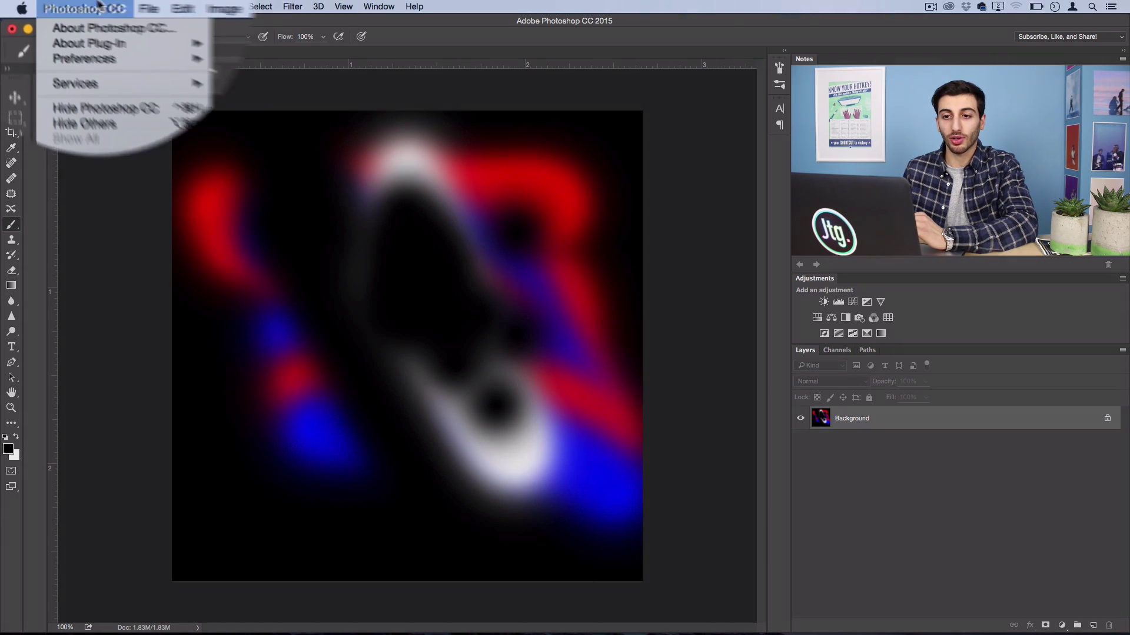
mouse_move(74, 43)
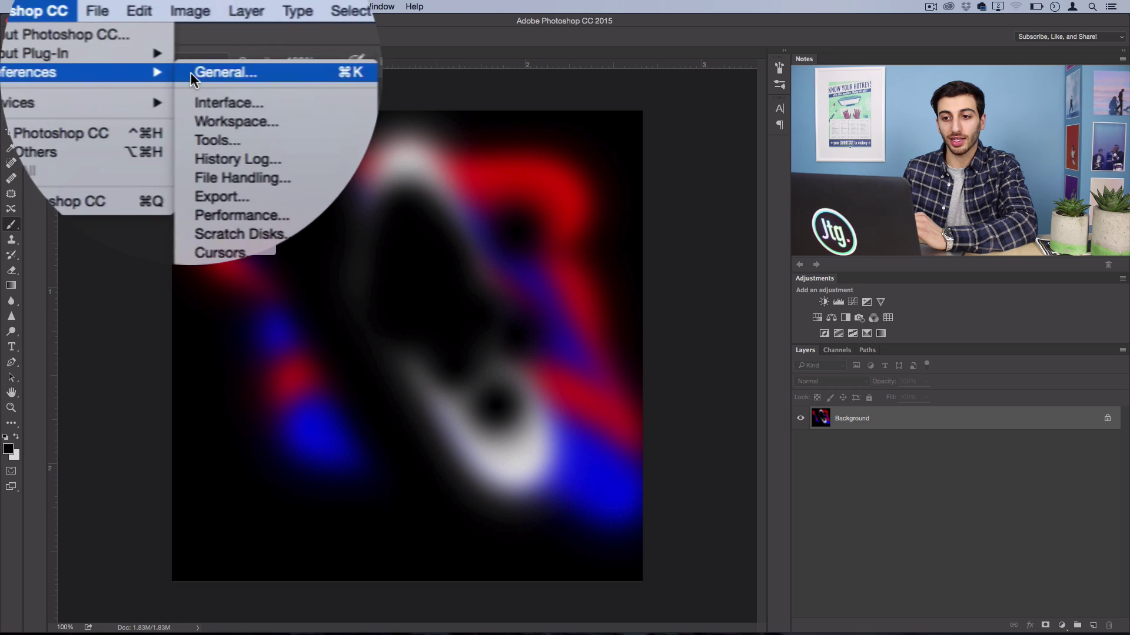
click(210, 190)
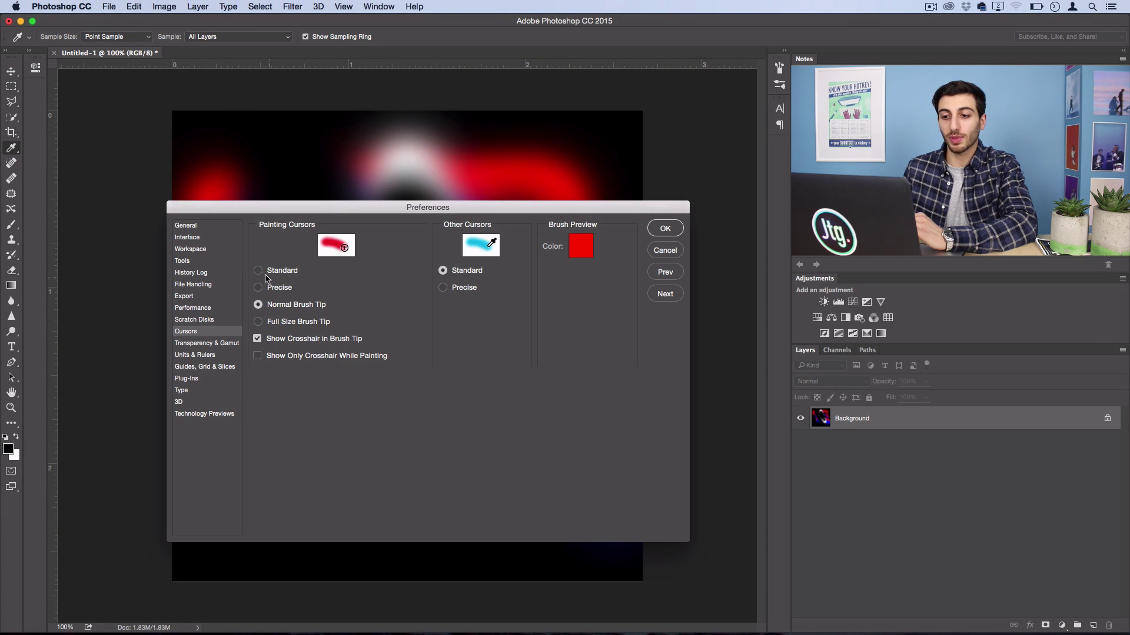
click(259, 272)
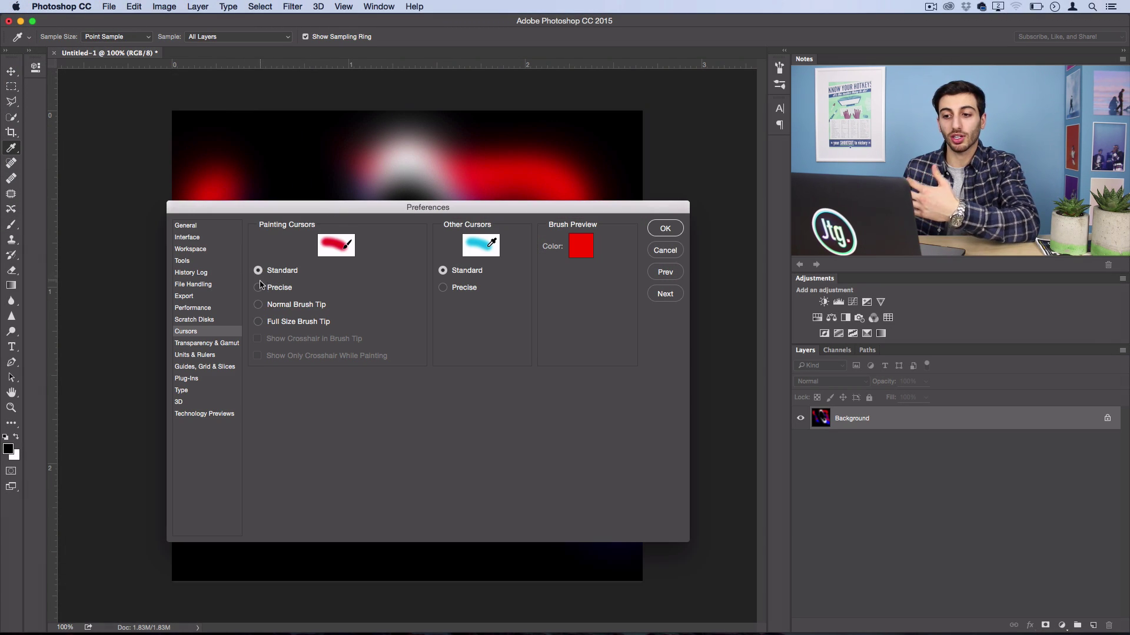
click(185, 275)
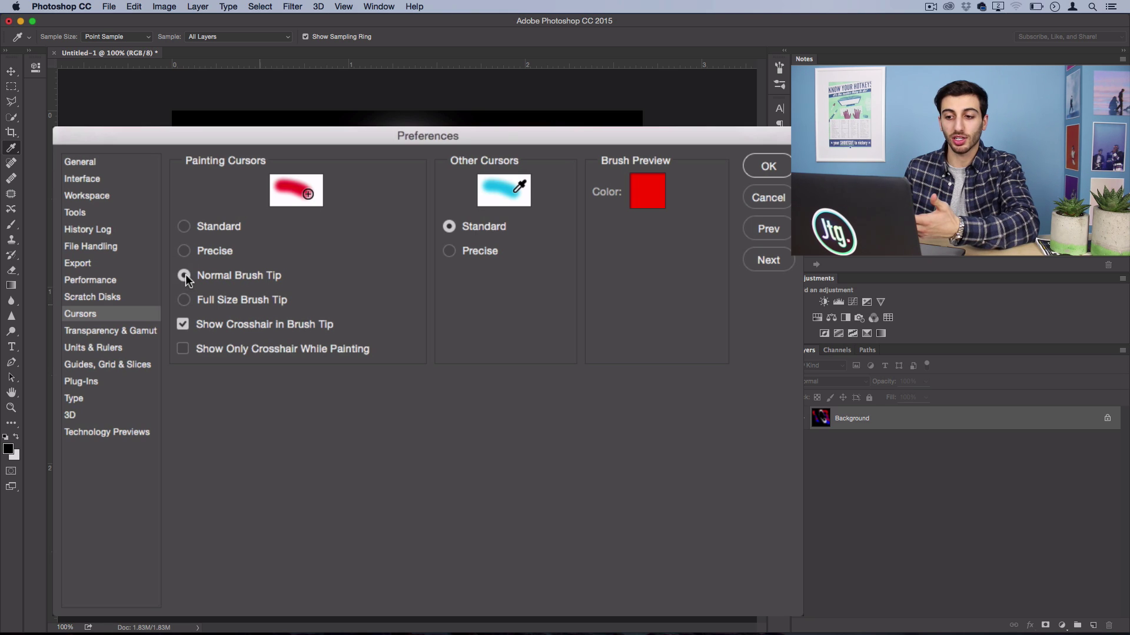
click(184, 252)
click(184, 300)
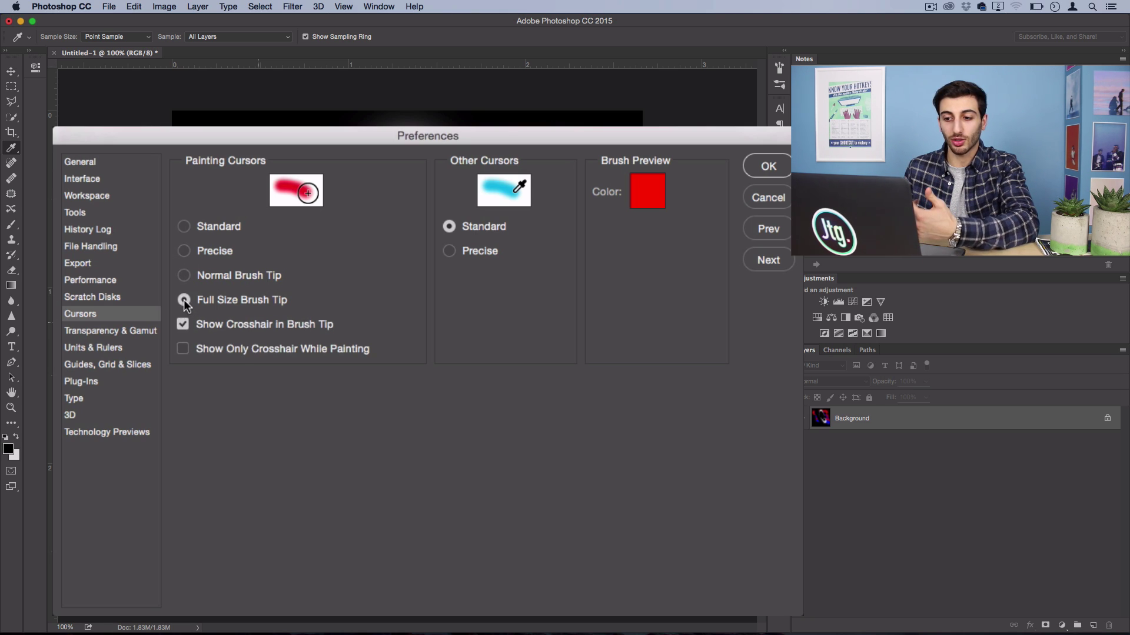
click(184, 276)
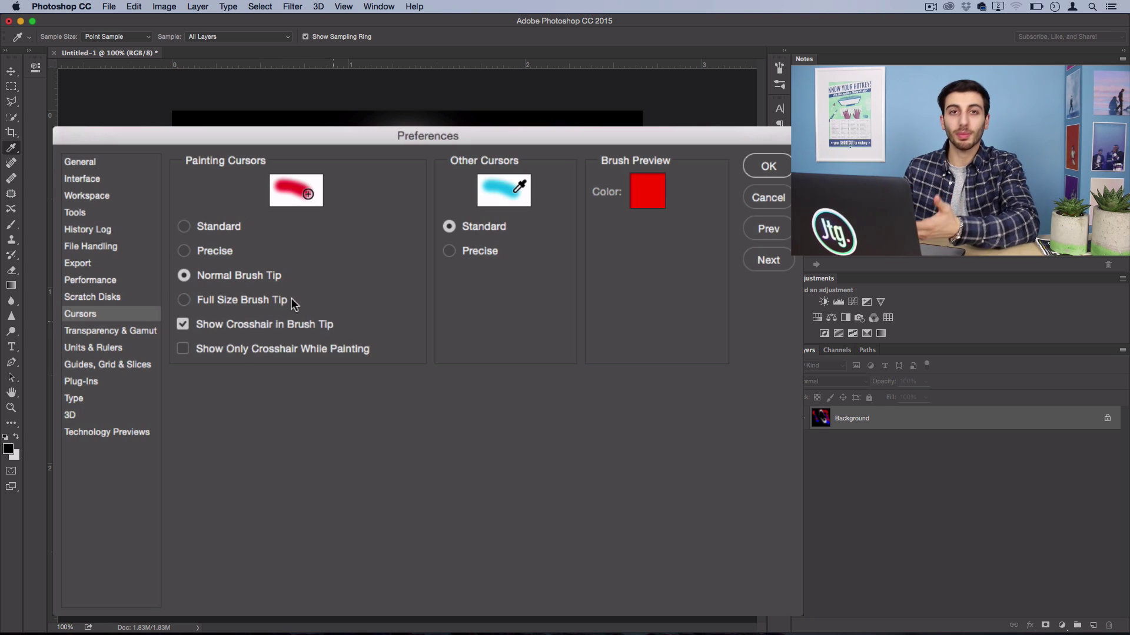
click(187, 324)
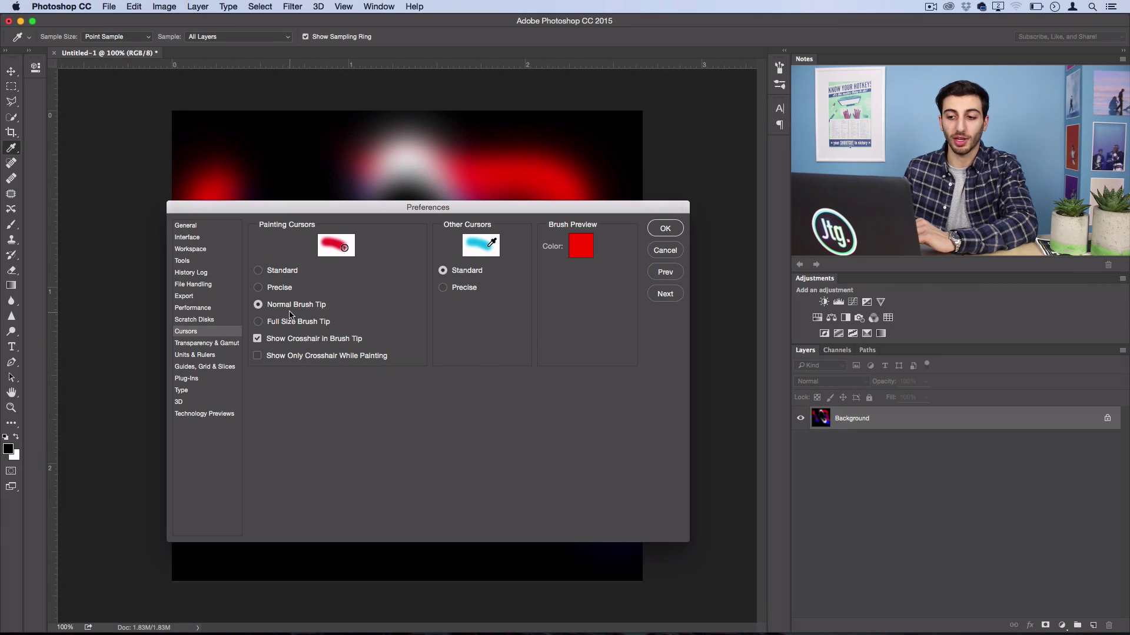
click(666, 229)
key(b)
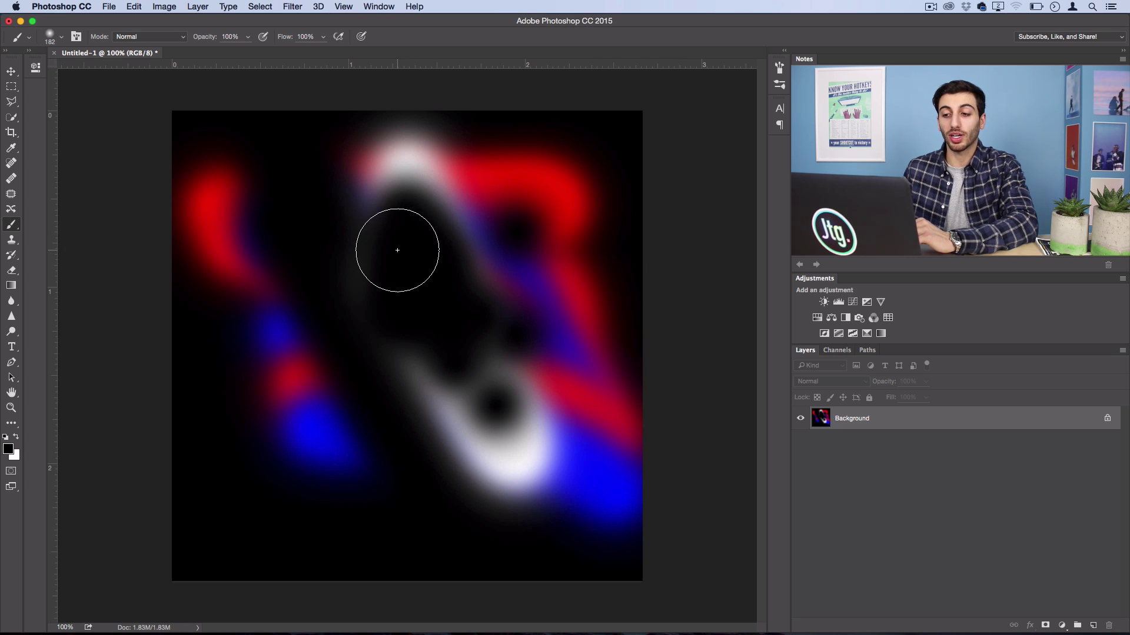
Step: Set the brush size to 252 px in the Brush Preset picker
click(63, 37)
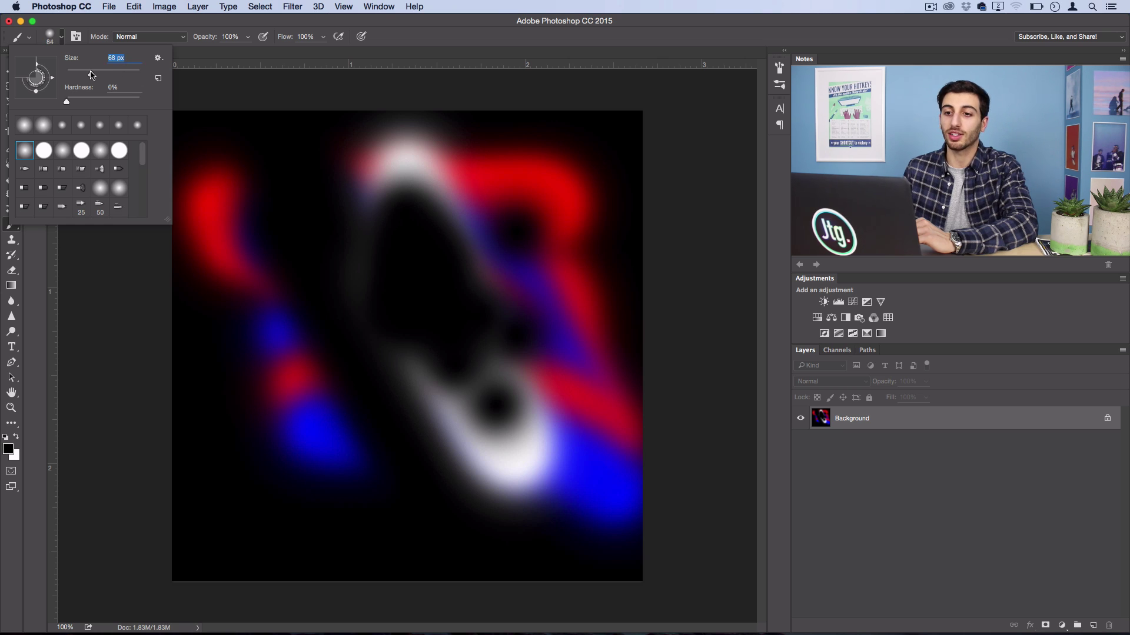
drag(91, 75, 124, 73)
key(Tab)
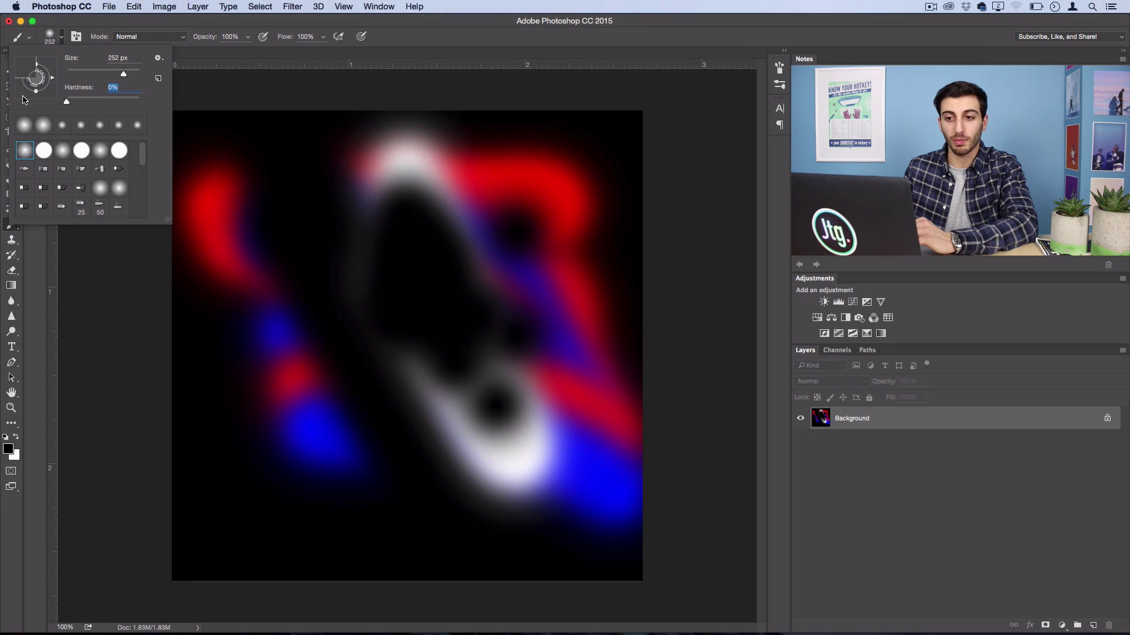
key(Return)
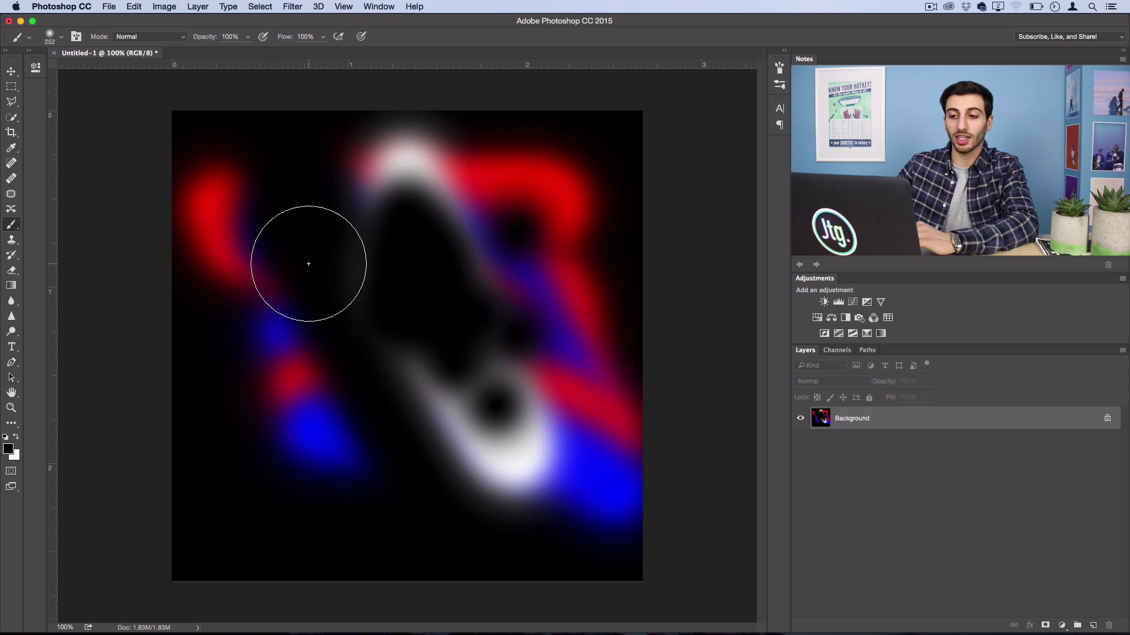
Step: Grow and shrink the brush size repeatedly with the ] and [ keys
key(bracketright)
key(bracketright)
key(bracketright)
key(bracketright)
key(bracketright)
key(bracketright)
key(bracketleft)
key(bracketleft)
key(bracketleft)
key(bracketleft)
key(bracketleft)
key(bracketleft)
key(bracketleft)
key(bracketleft)
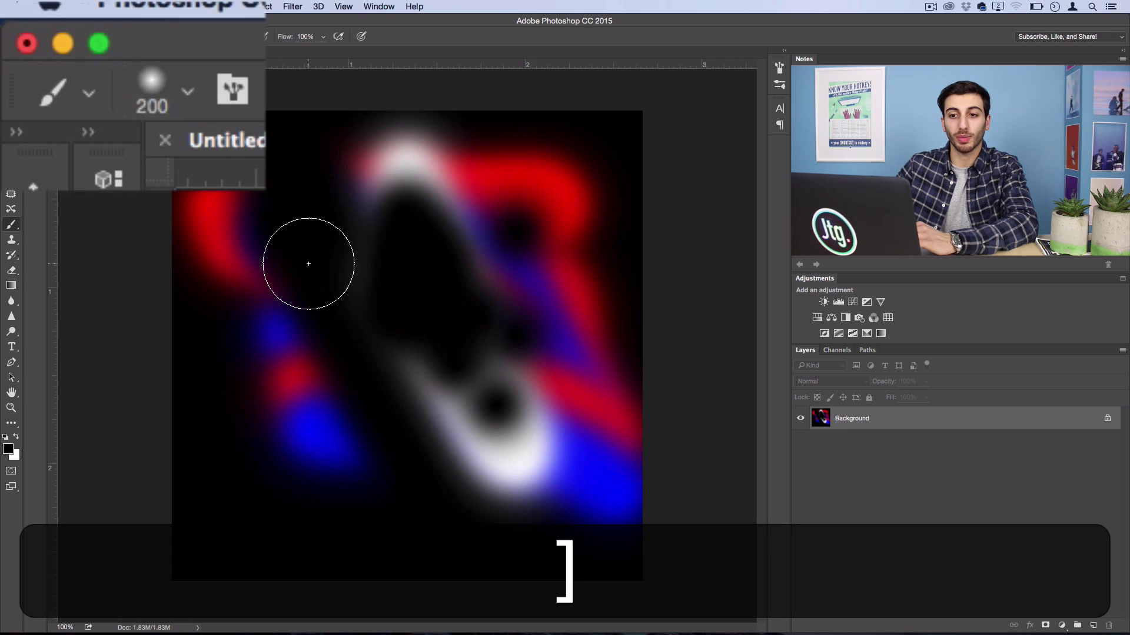
key(bracketright)
key(bracketright)
key(bracketright)
key(bracketright)
key(bracketleft)
key(bracketleft)
key(bracketleft)
key(bracketleft)
key(bracketleft)
key(bracketleft)
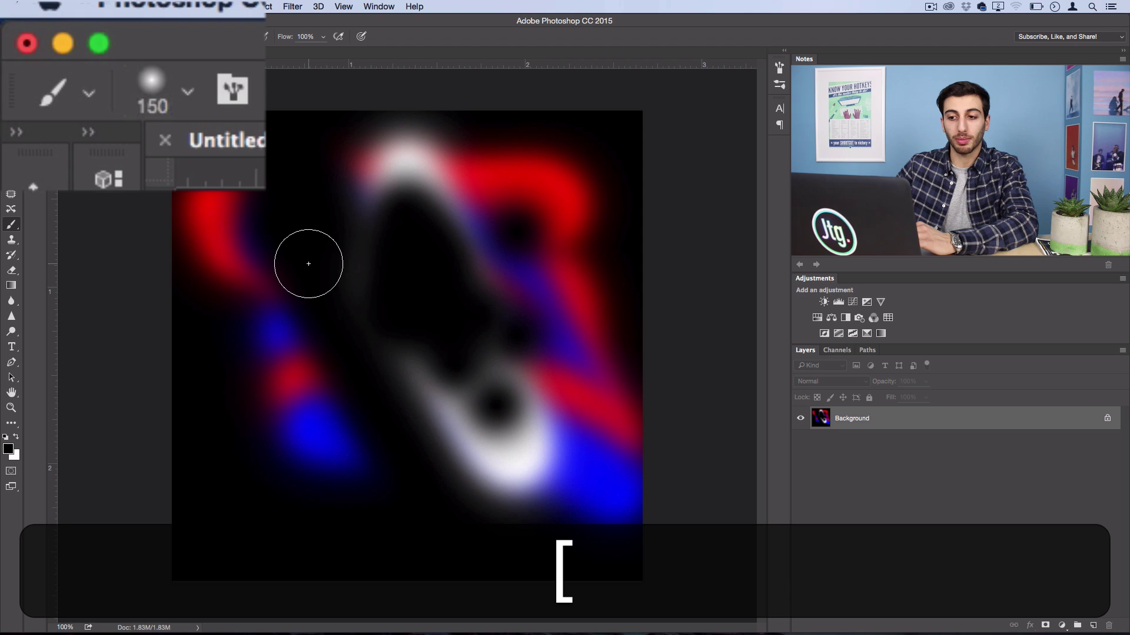
key(bracketright)
key(bracketright)
key(bracketright)
key(bracketright)
key(bracketright)
key(bracketleft)
key(bracketleft)
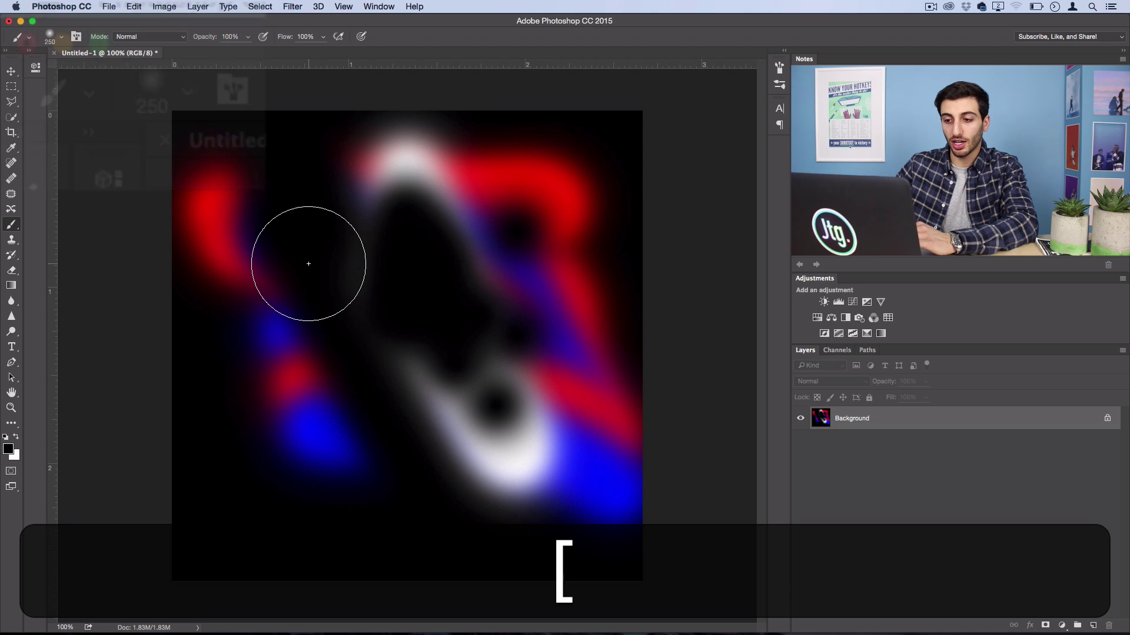
key(bracketleft)
key(bracketleft)
key(bracketright)
key(bracketright)
key(bracketright)
key(bracketright)
Step: Toggle brush hardness up and down with Shift+] and Shift+[
key(shift+bracketright)
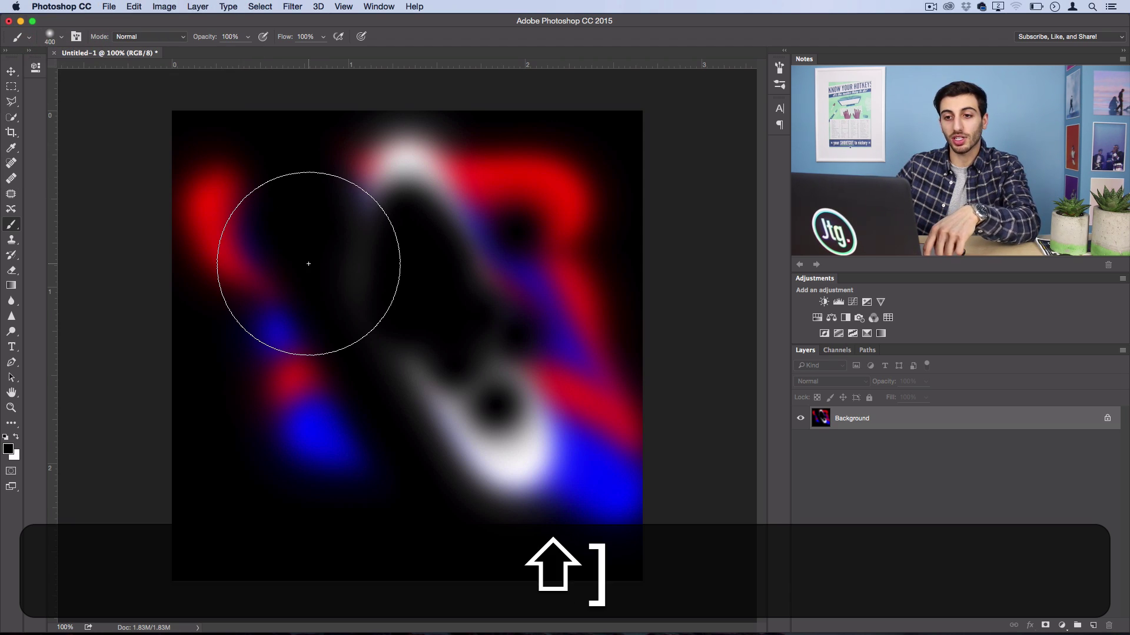
key(shift+bracketleft)
key(shift+bracketright)
key(shift+bracketright)
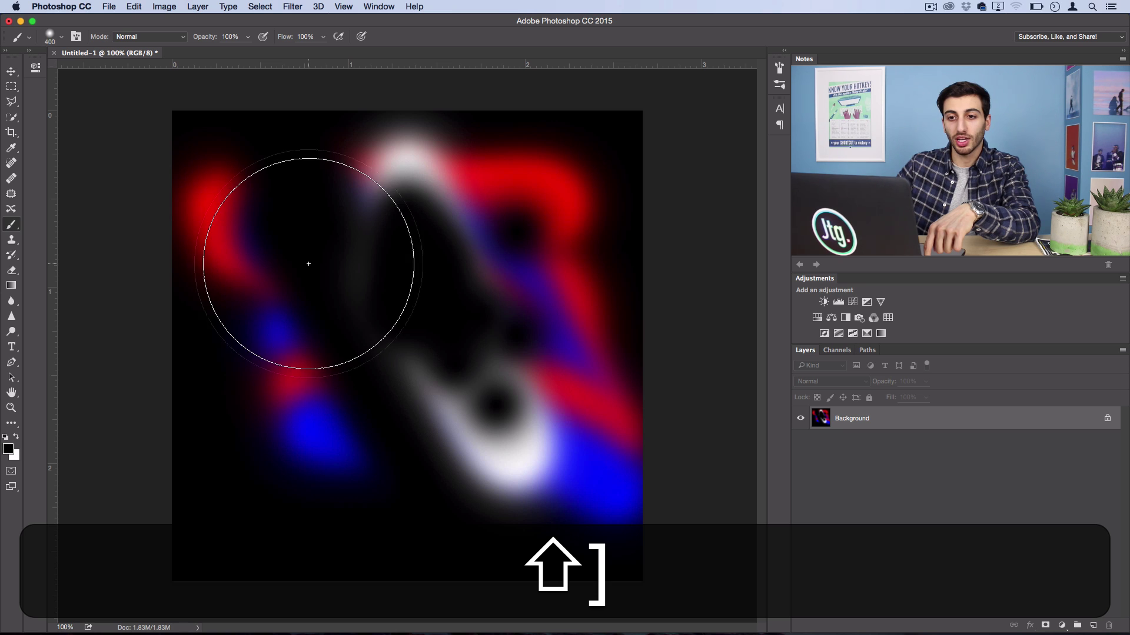
key(shift+bracketleft)
key(shift+bracketleft)
key(shift+bracketleft)
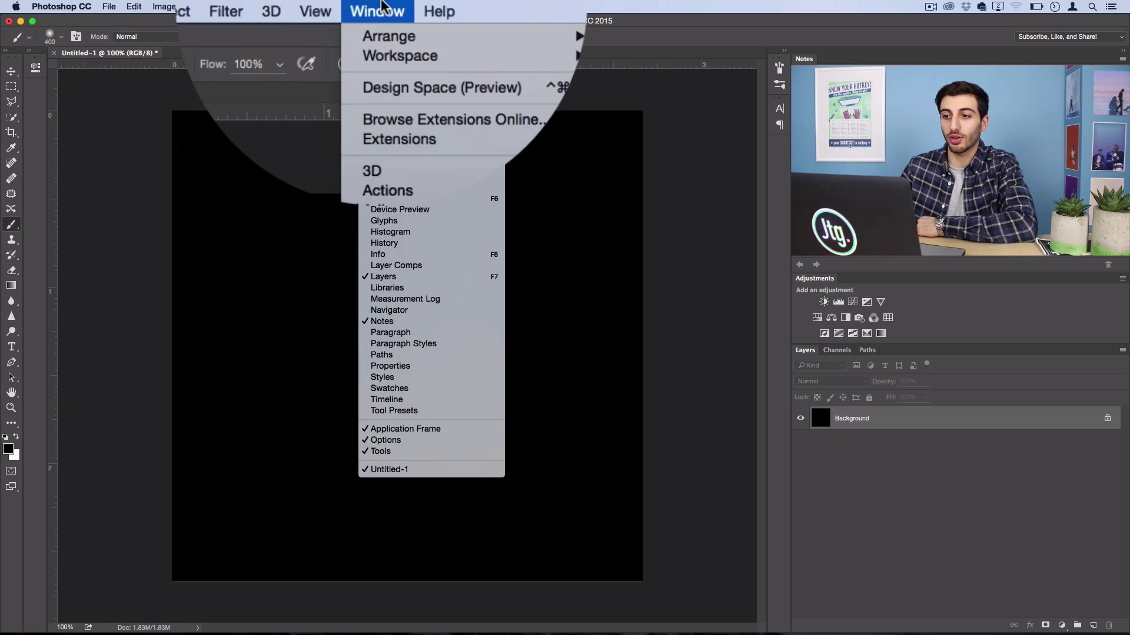
Step: Set brush spacing to 87% and enable Scattering at 340% in the Brush panel
click(388, 130)
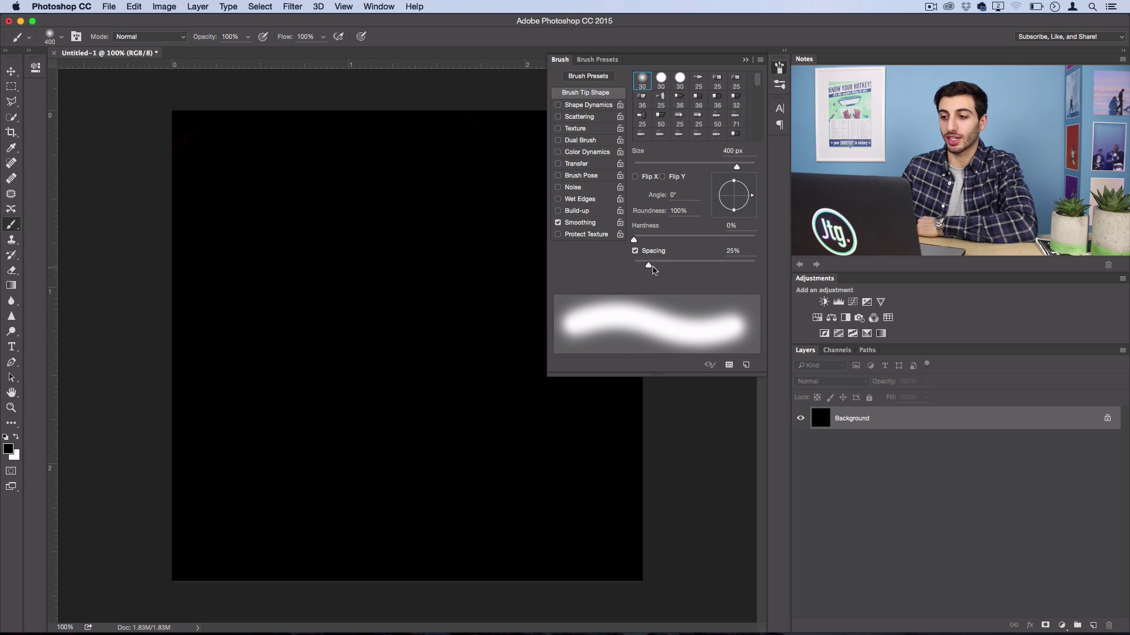
drag(648, 265, 685, 265)
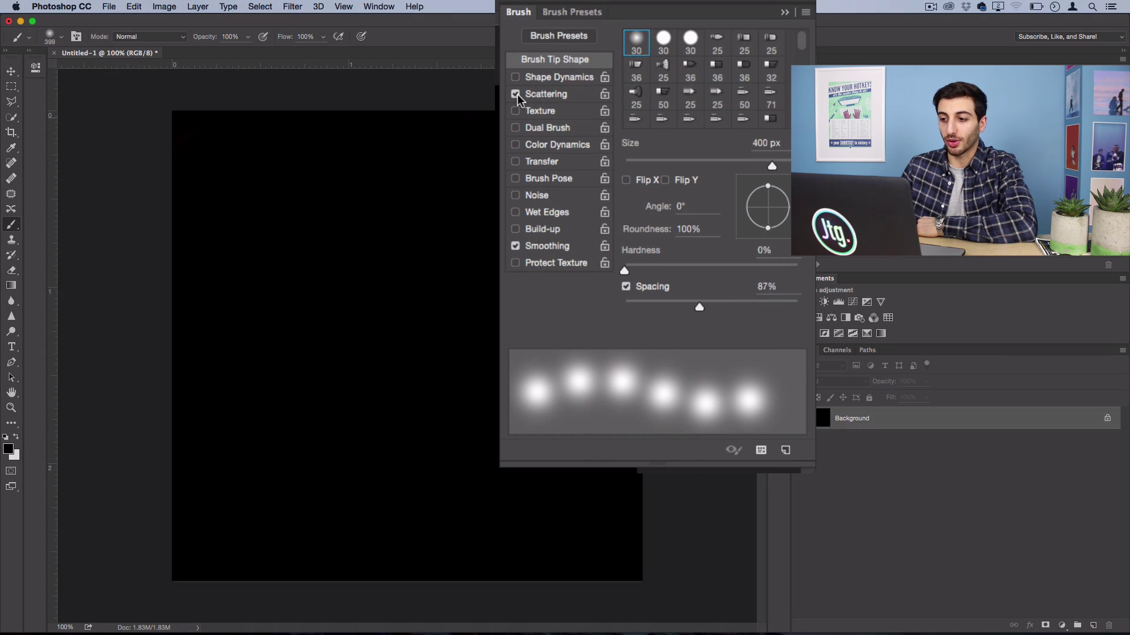
click(545, 94)
drag(690, 49, 682, 55)
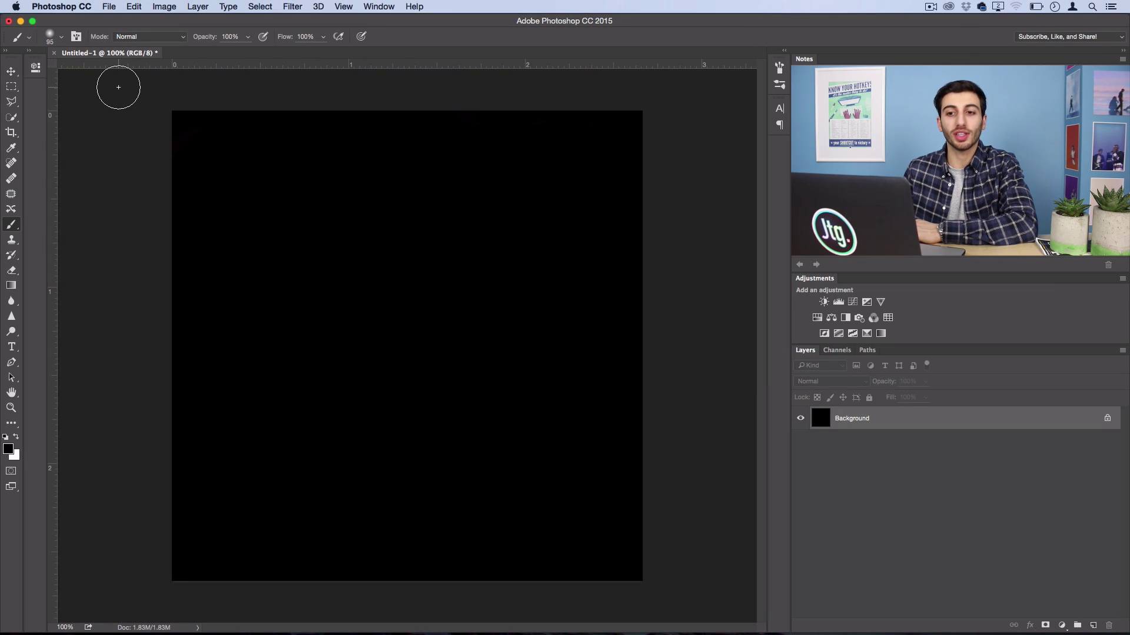
Step: Replace the current brushes with the Faux Finish set and select its 100 px multi-line tip
click(61, 36)
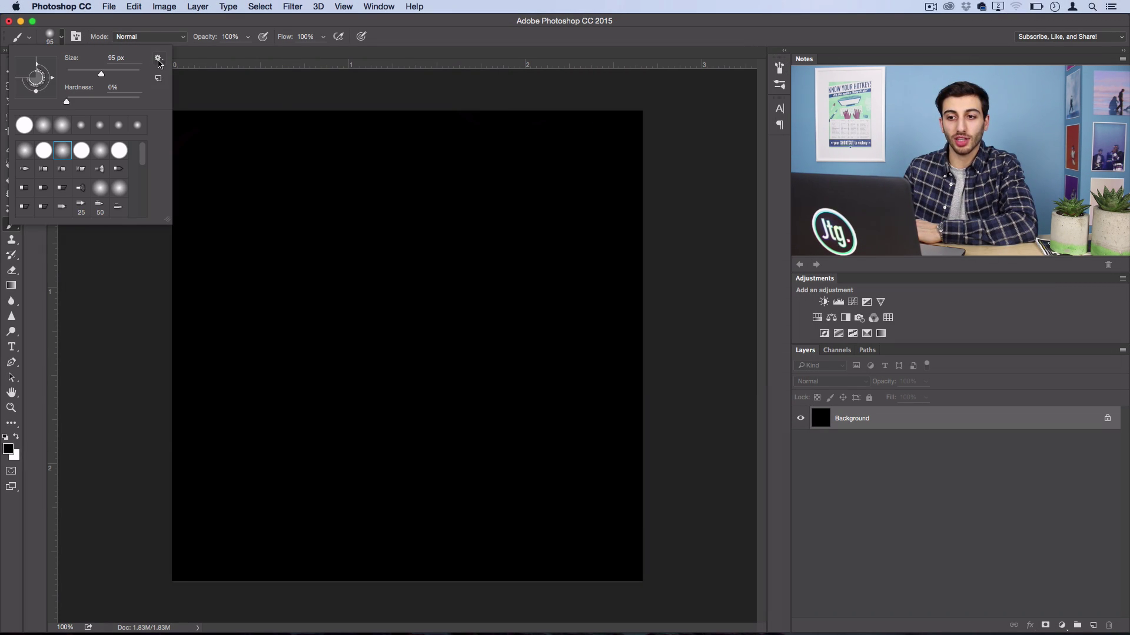
click(158, 58)
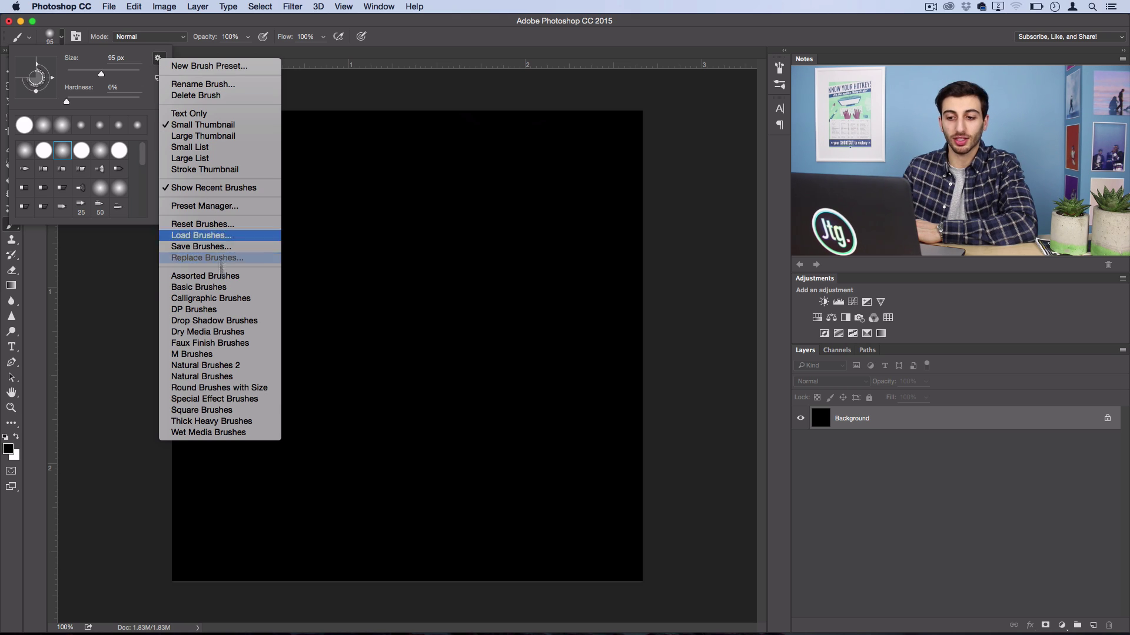
click(210, 343)
click(647, 223)
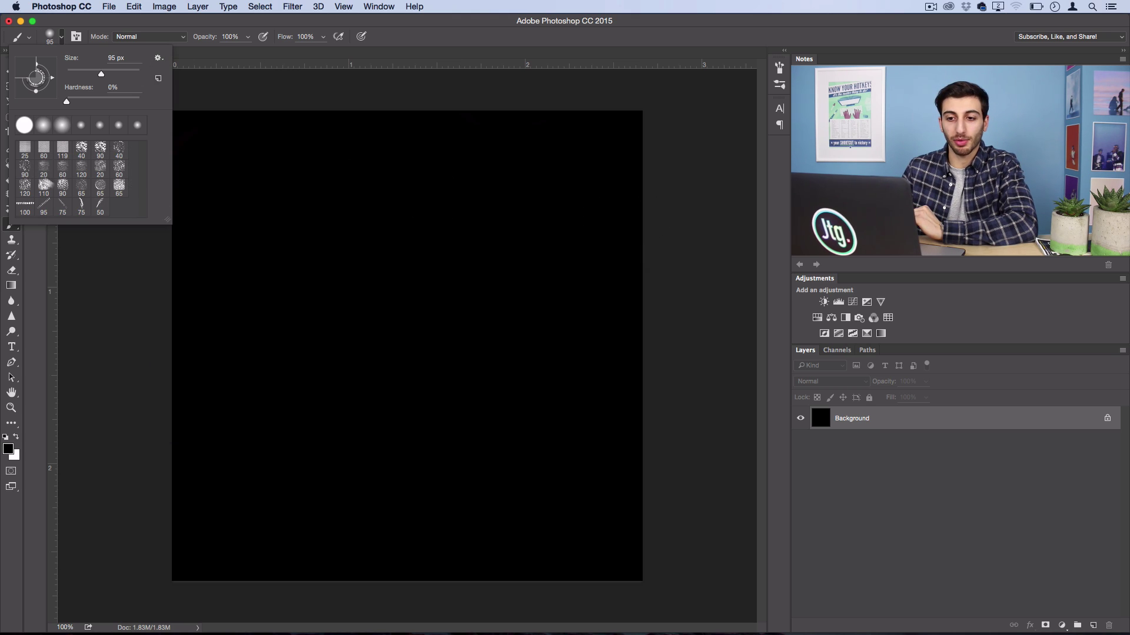
click(63, 187)
click(41, 201)
click(375, 182)
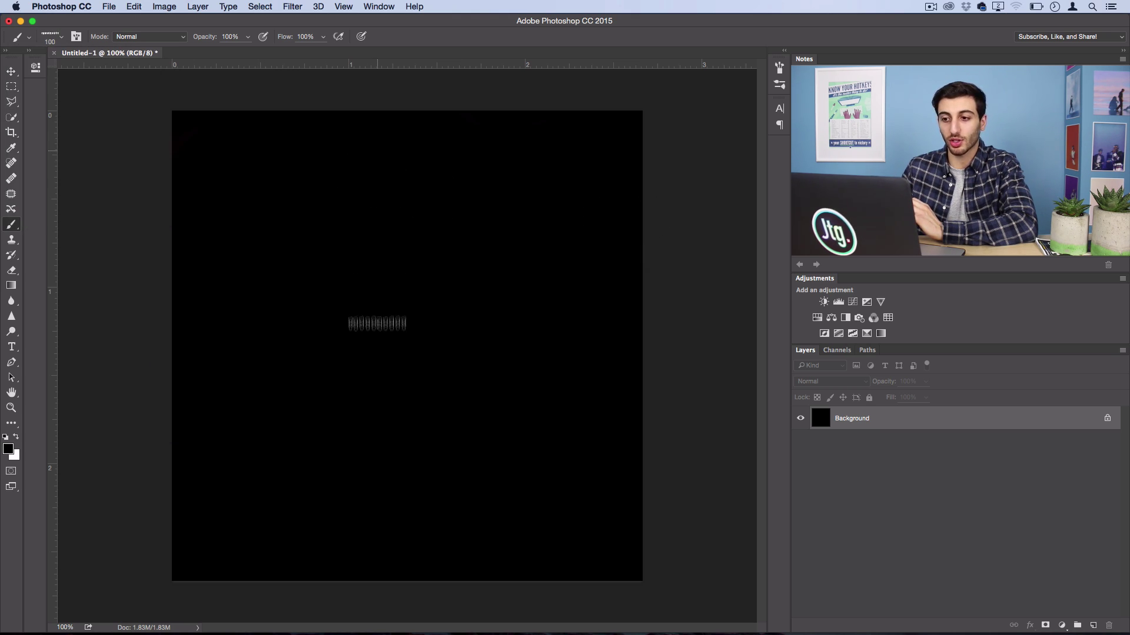
Step: Swap to a white foreground and paint a striped I and K with the Faux Finish brush
key(x)
drag(249, 188, 249, 467)
mouse_move(358, 171)
mouse_down()
mouse_move(370, 406)
mouse_move(466, 227)
mouse_move(563, 457)
mouse_up()
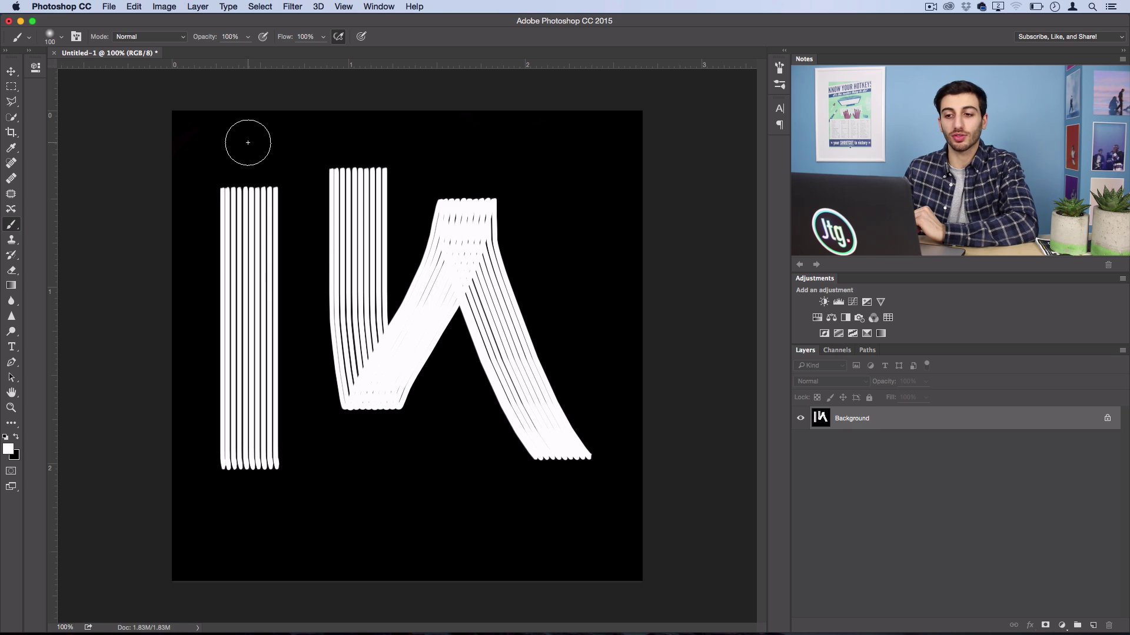
Step: Airbrush a soft white bar across the canvas top and build a soft white dot beside the K
drag(224, 139, 579, 130)
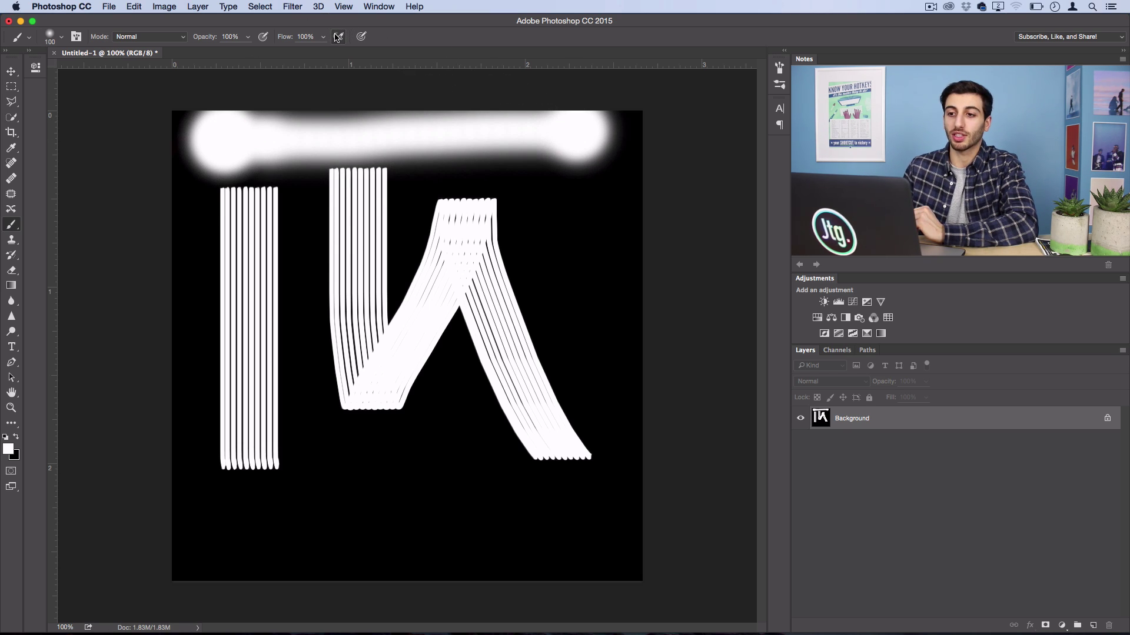
click(580, 207)
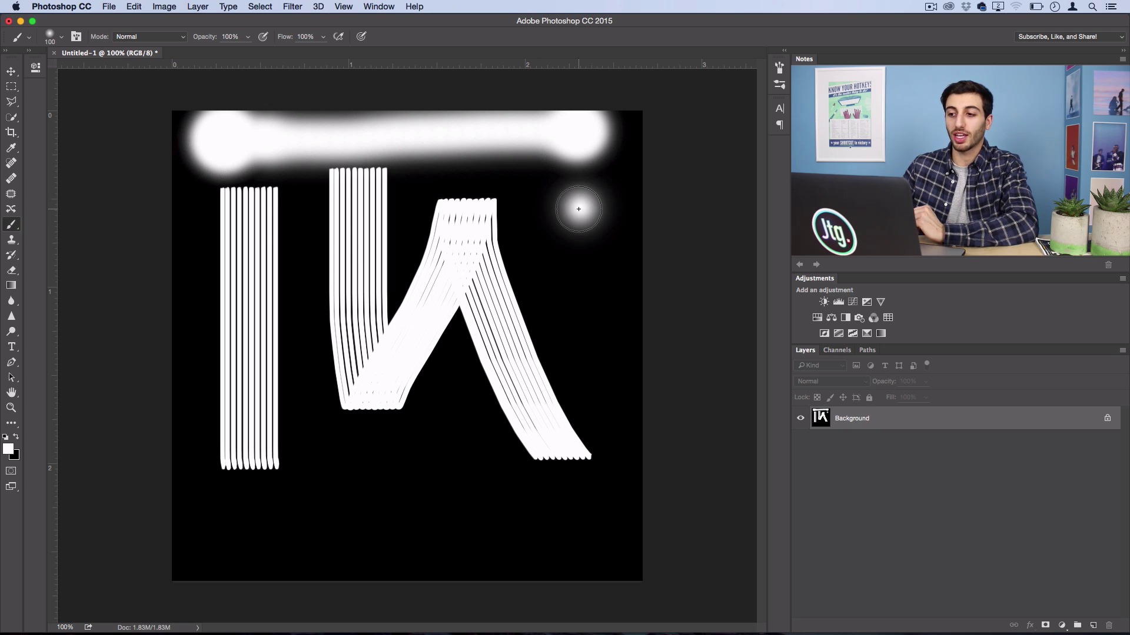
click(578, 209)
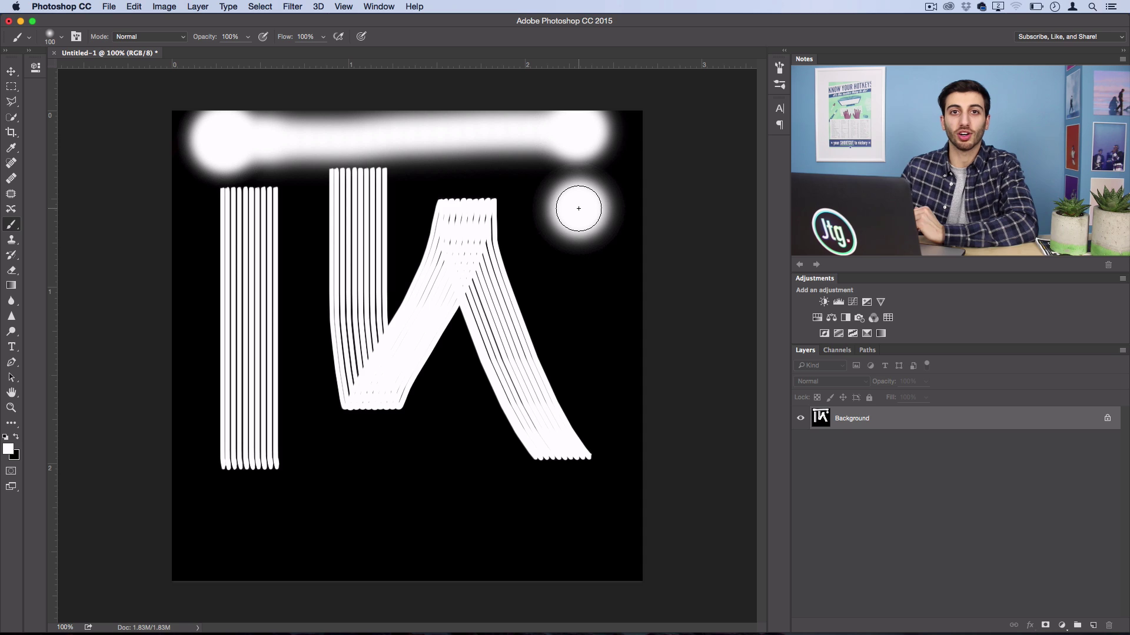